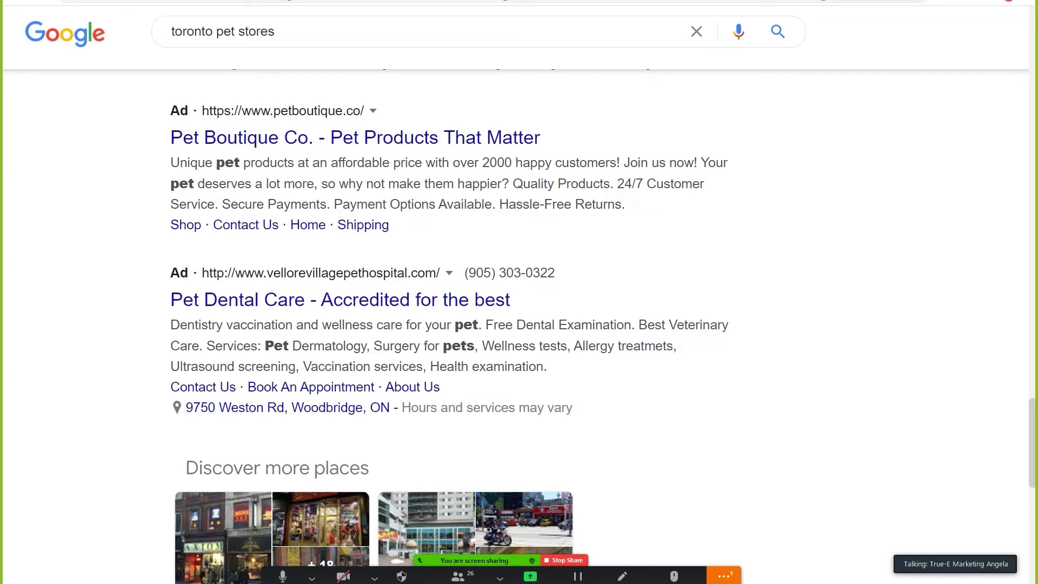
Open the Semrush dashboard in a new browser tab.
scroll(358, 300, "up", 3)
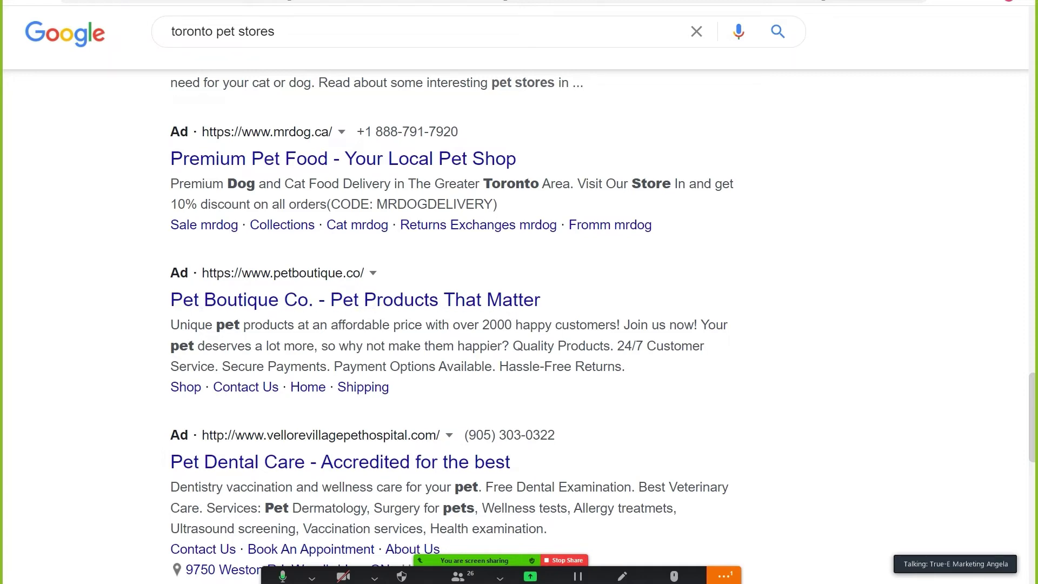
key("ctrl+t")
type("sem")
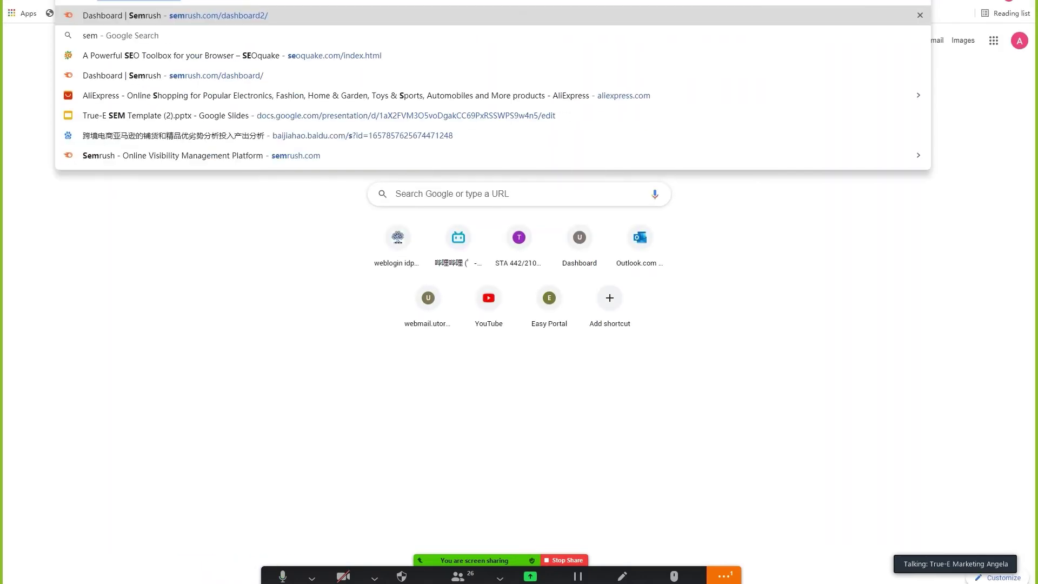
type("rush")
key("Return")
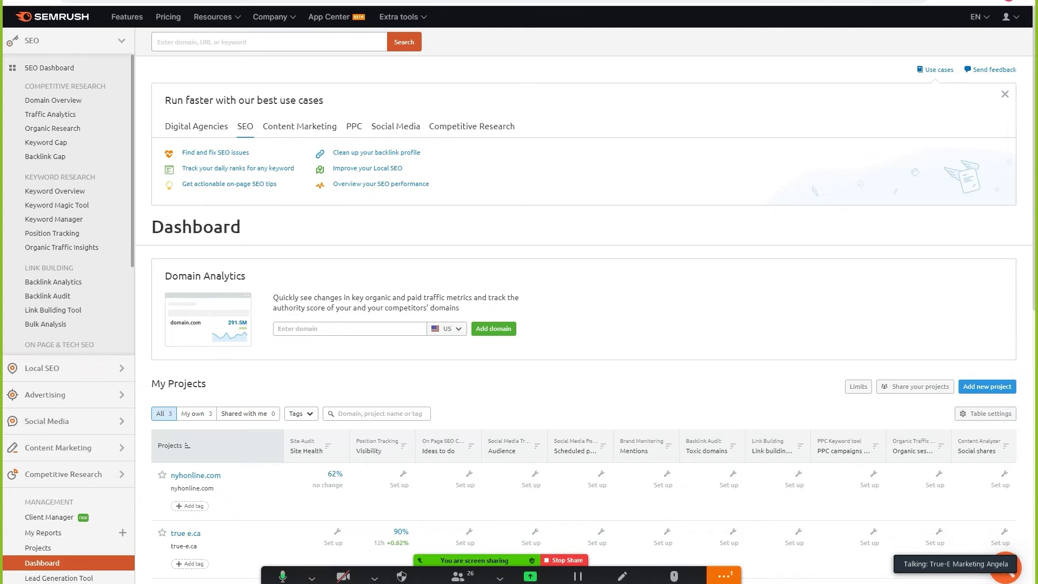
Look up the keyword "pet store" to get its Keyword Overview report.
left_click(269, 41)
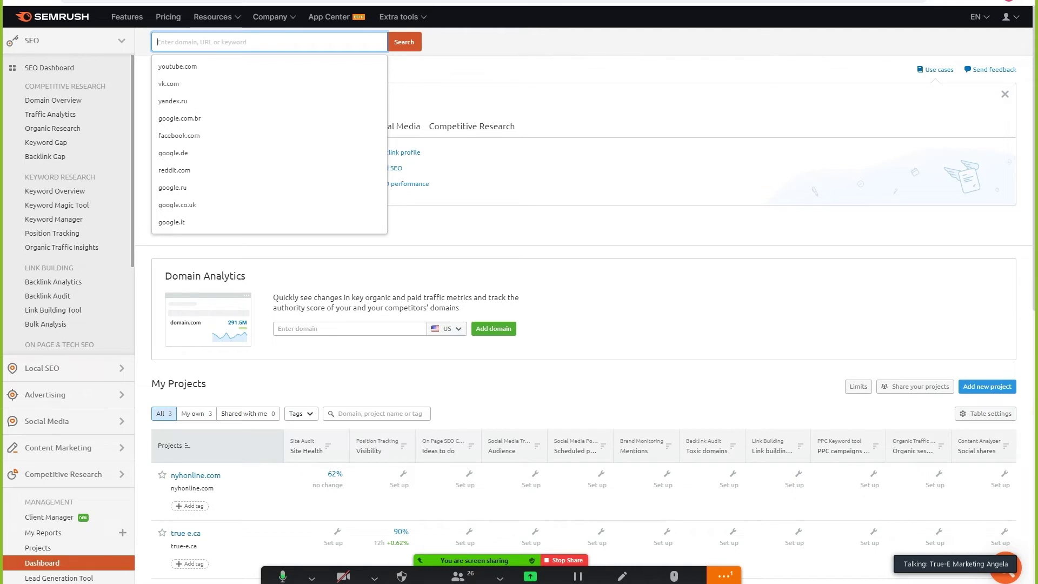
type("pet store")
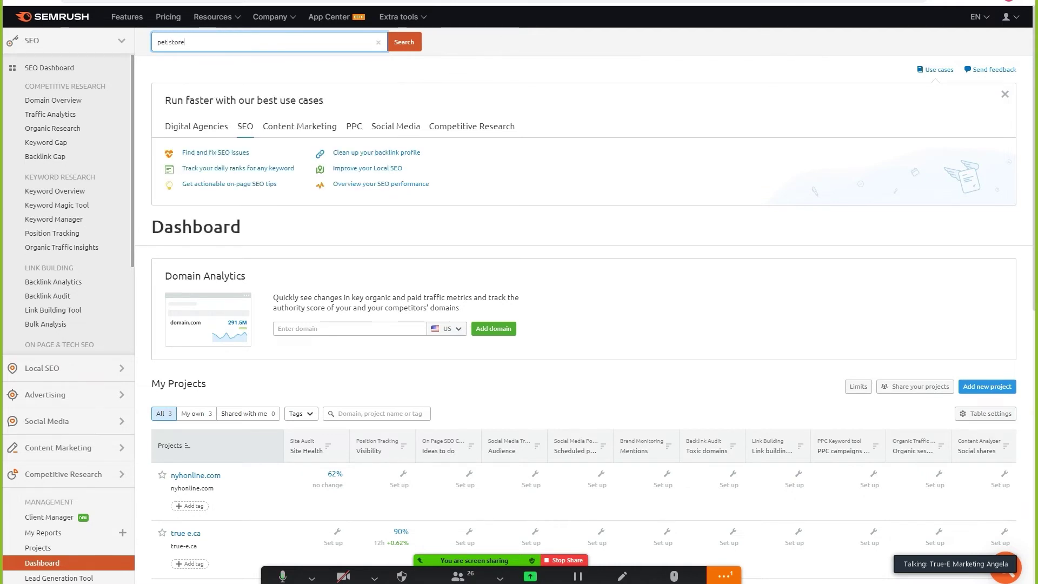
key("Return")
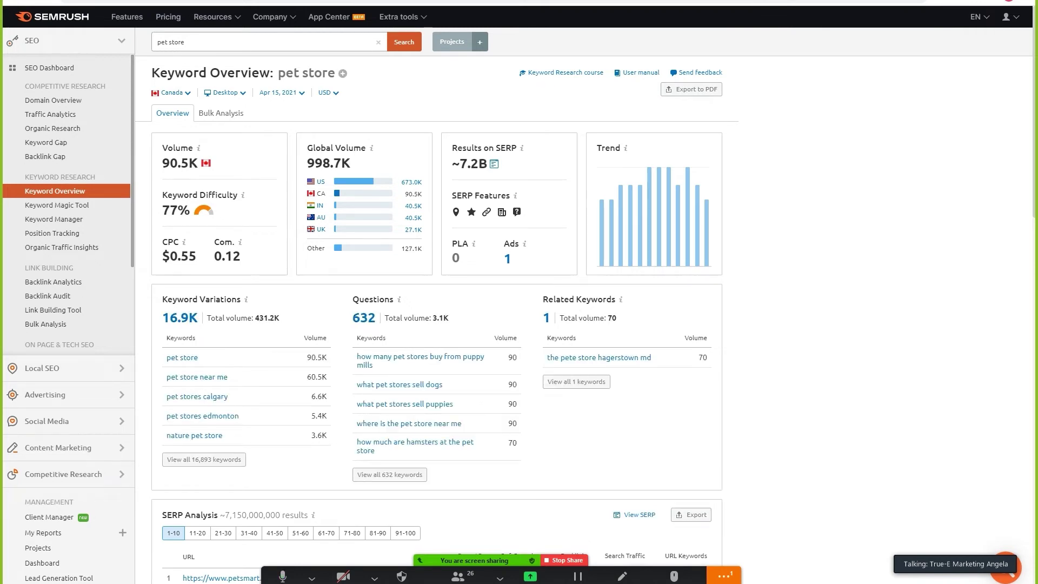
Examine the CPC and competition metrics for "pet store" in the Keyword Overview report.
left_click(724, 576)
mouse_move(199, 147)
left_click_drag(162, 237, 235, 243)
left_click(196, 262)
left_click(235, 243)
double_click(182, 257)
left_click(183, 257)
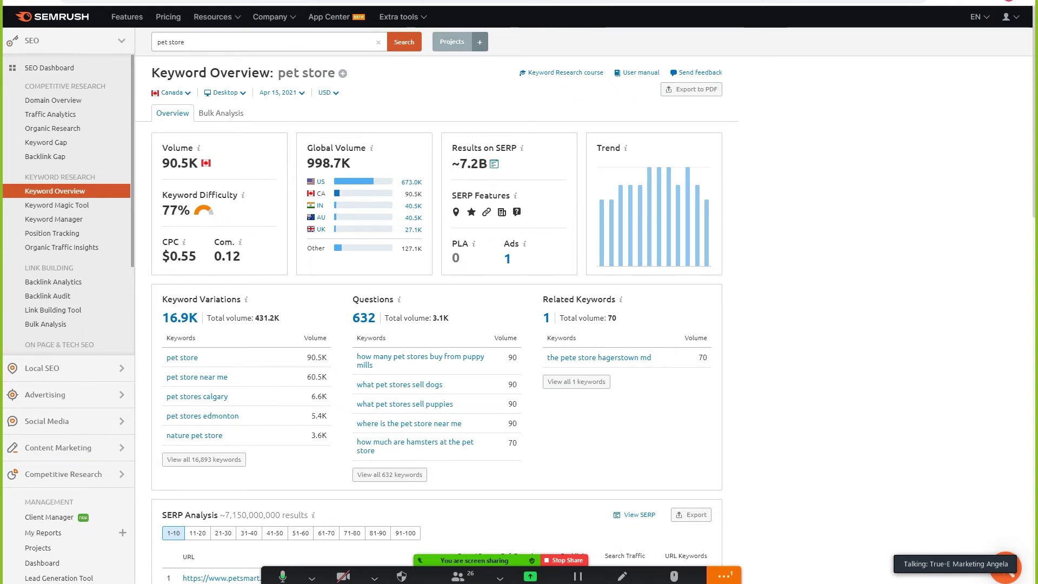
left_click_drag(279, 73, 611, 72)
left_click(611, 72)
Open the Keyword Magic Tool for "pet store" and look through its list of keyword variations.
left_click(57, 205)
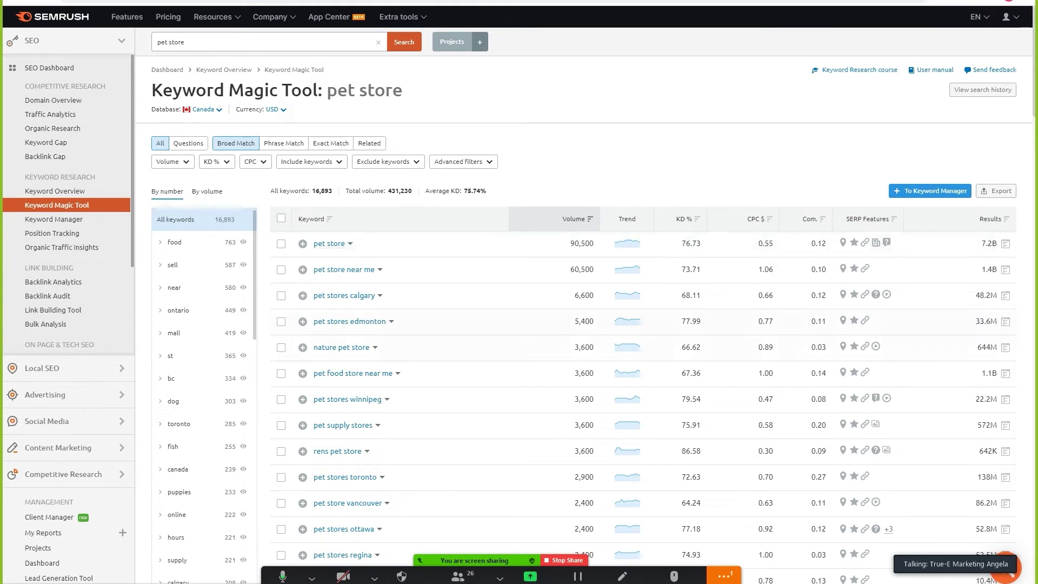
scroll(335, 265, "down", 7)
scroll(335, 264, "up", 7)
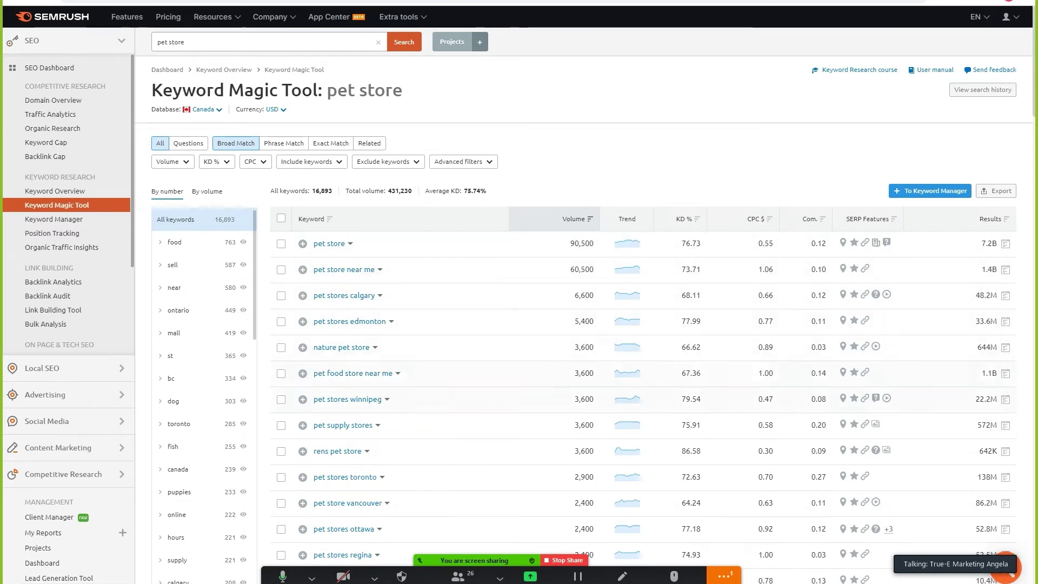
scroll(341, 347, "down", 7)
scroll(341, 324, "down", 10)
scroll(341, 325, "up", 20)
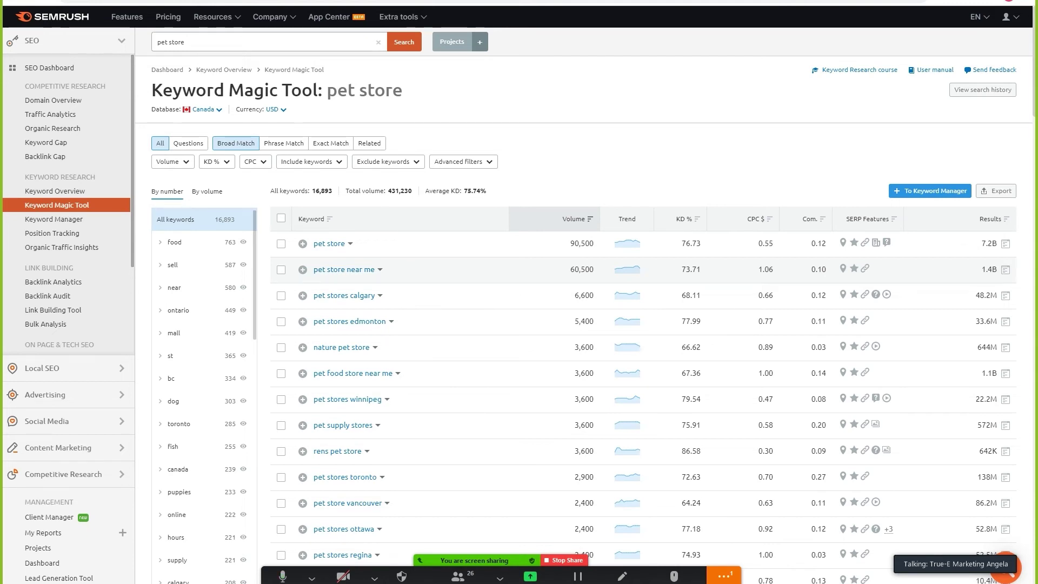
Check the CPC values of "pet stores kamloops" and "fish pet store" in the keyword list.
scroll(541, 259, "down", 5)
scroll(542, 325, "down", 2)
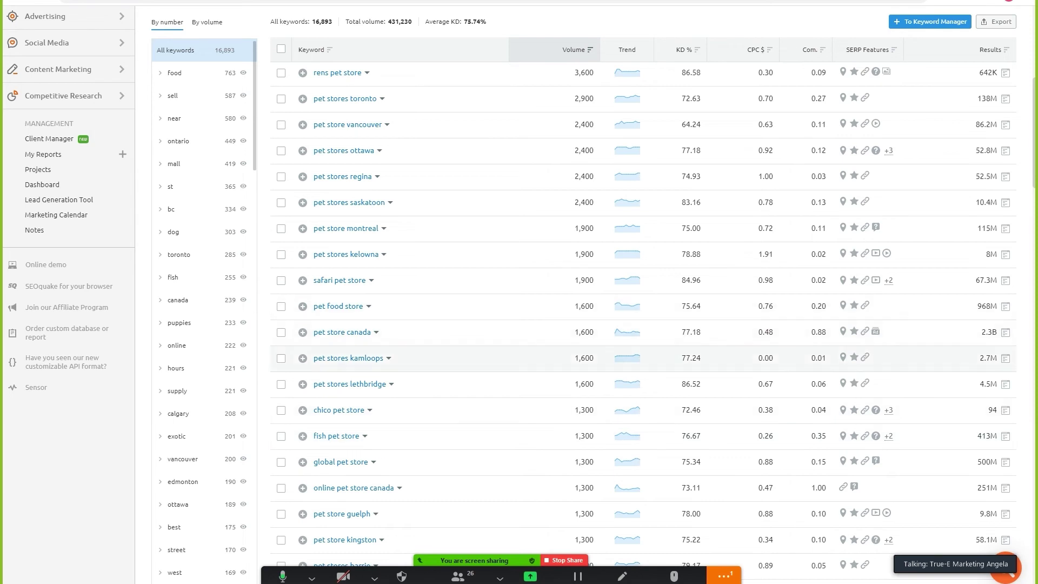
double_click(766, 357)
scroll(643, 314, "down", 1)
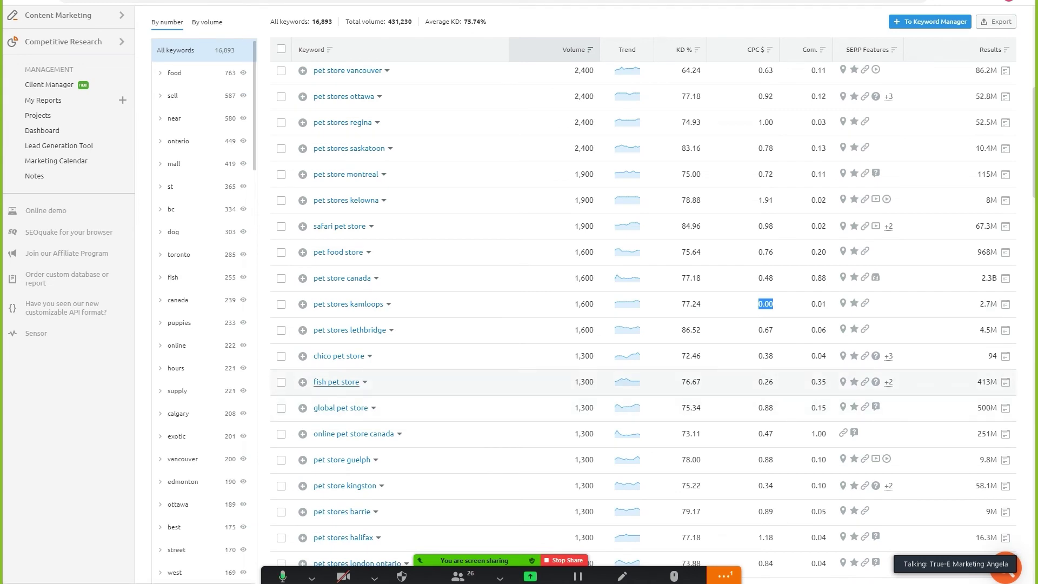
double_click(765, 382)
left_click(766, 383)
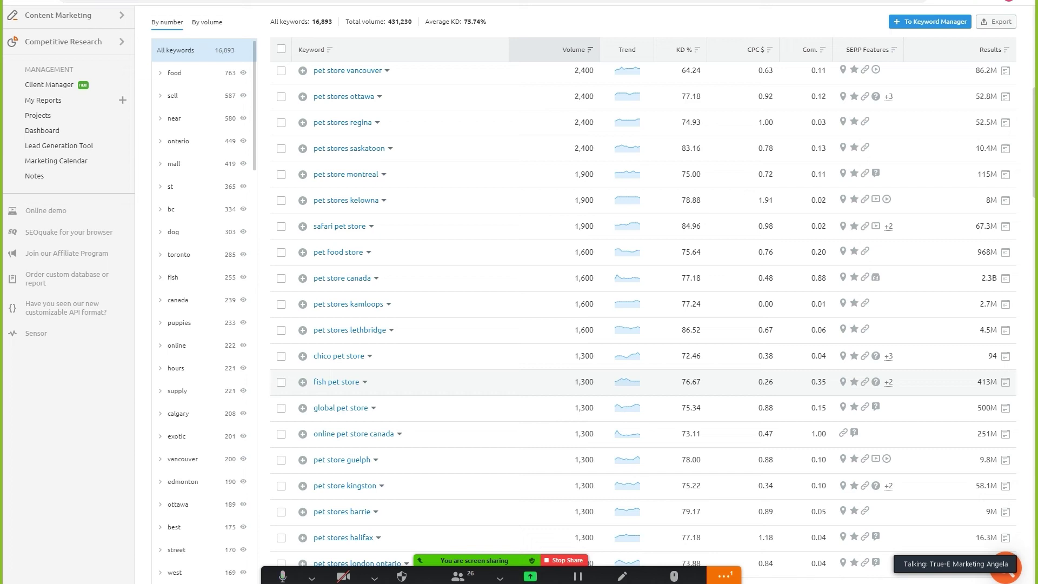
scroll(644, 314, "up", 8)
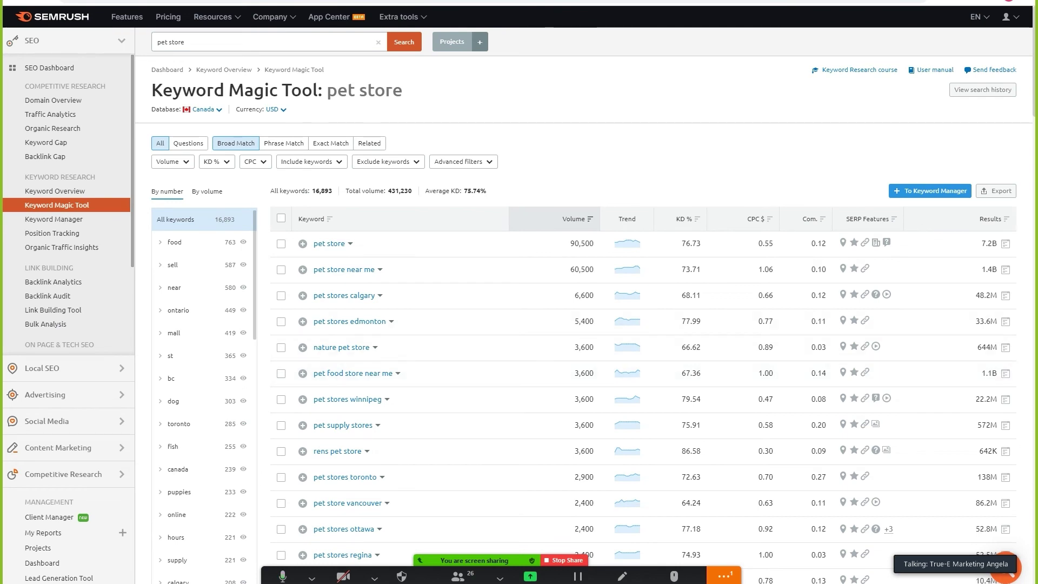
Switch to the PowerPoint deck, start the slide show at the dog toy Keyword Overview slide and advance to the Keyword Magic Tool slide.
key("alt+Tab")
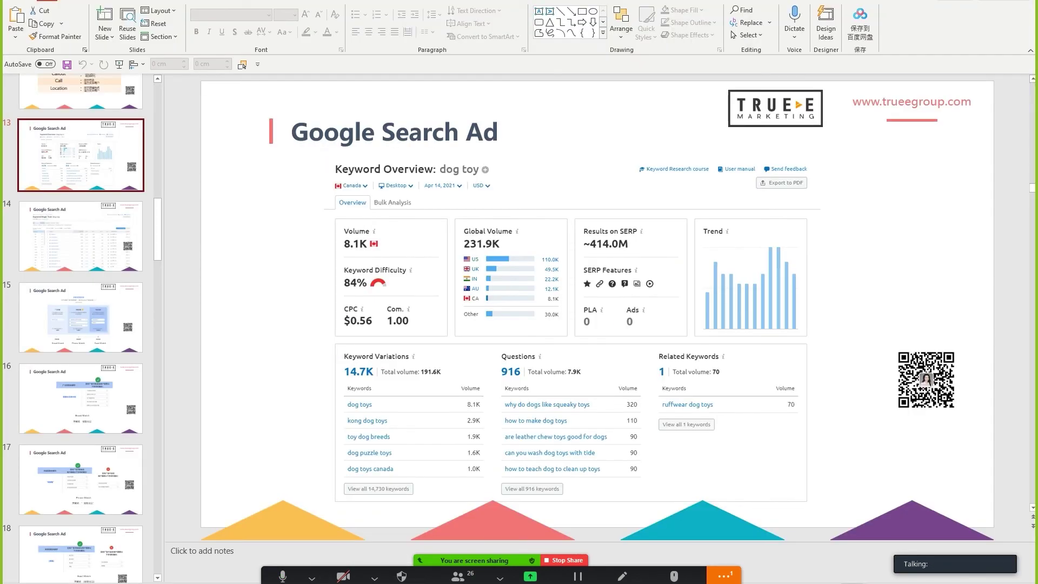
key("shift+F5")
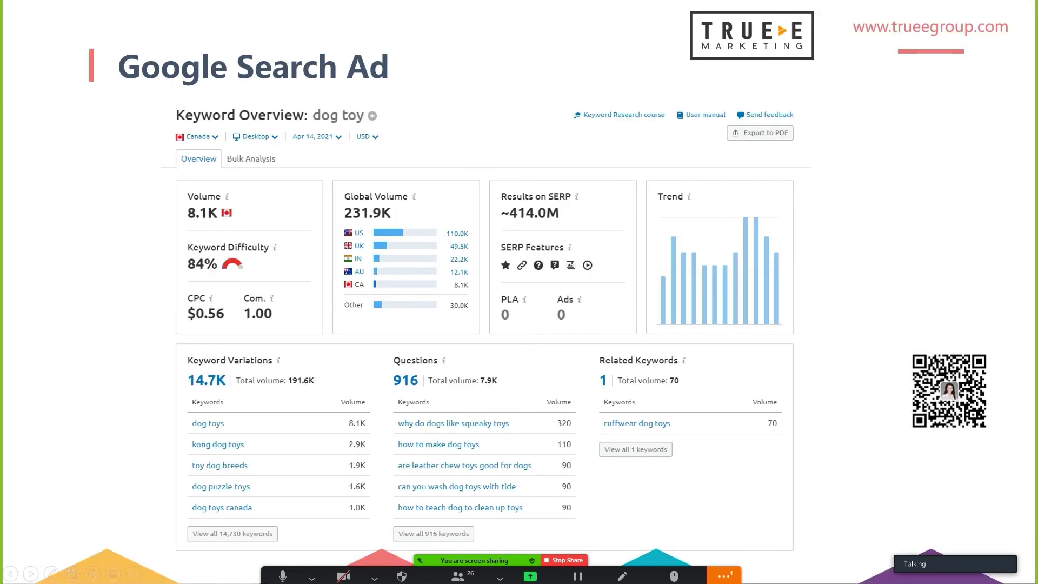
key("Right")
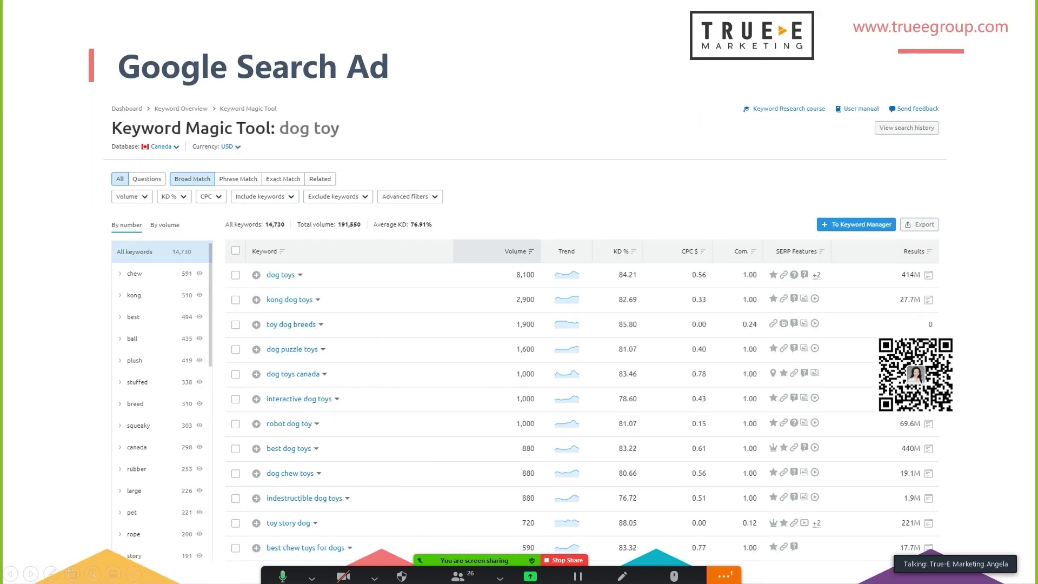